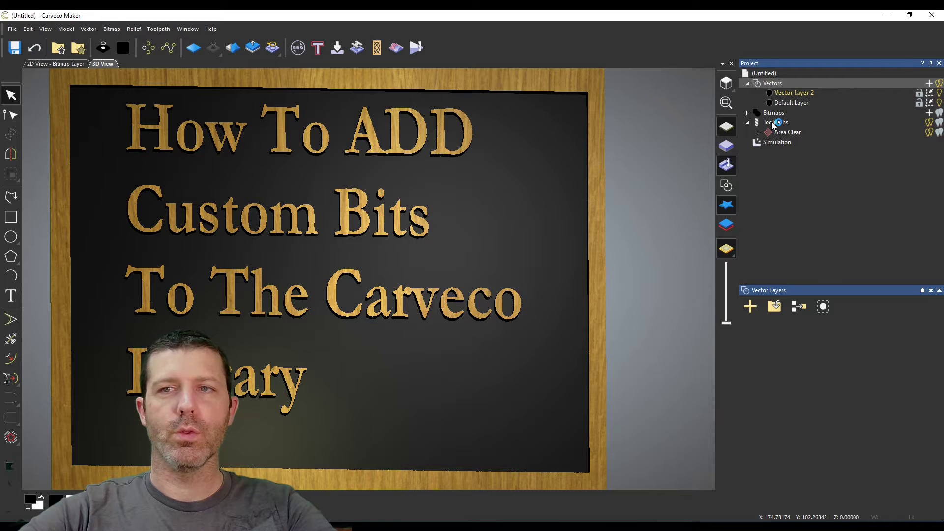
Step: Switch the Project tree from Vector Layers to the Toolpaths panel
left_click(776, 123)
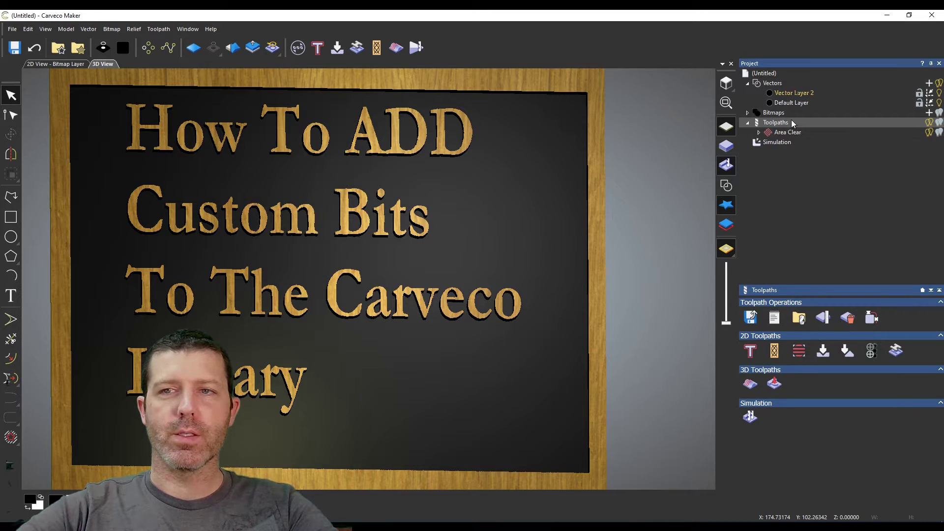
Step: Open the Tool Database, expand all groups and select the Custom Library's 1.25mm Tapered Ball Bit
left_click(800, 319)
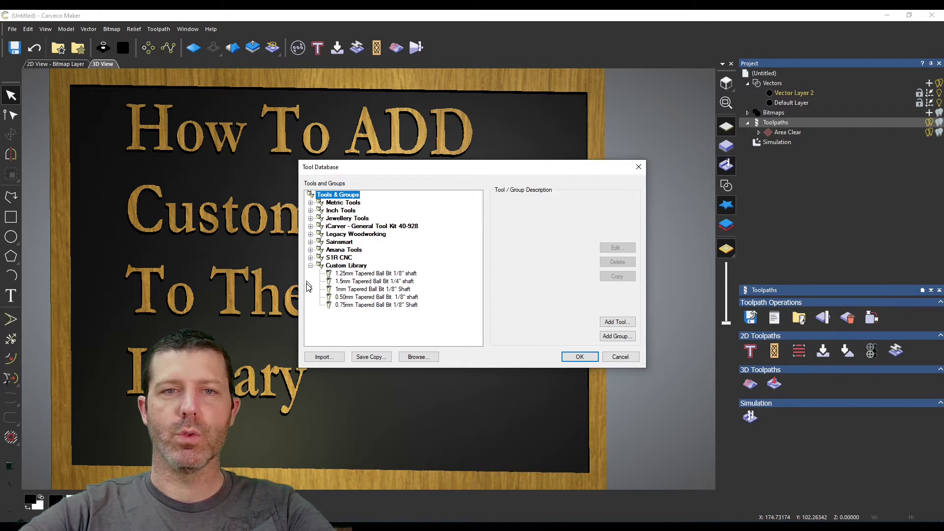
key("KP_Multiply")
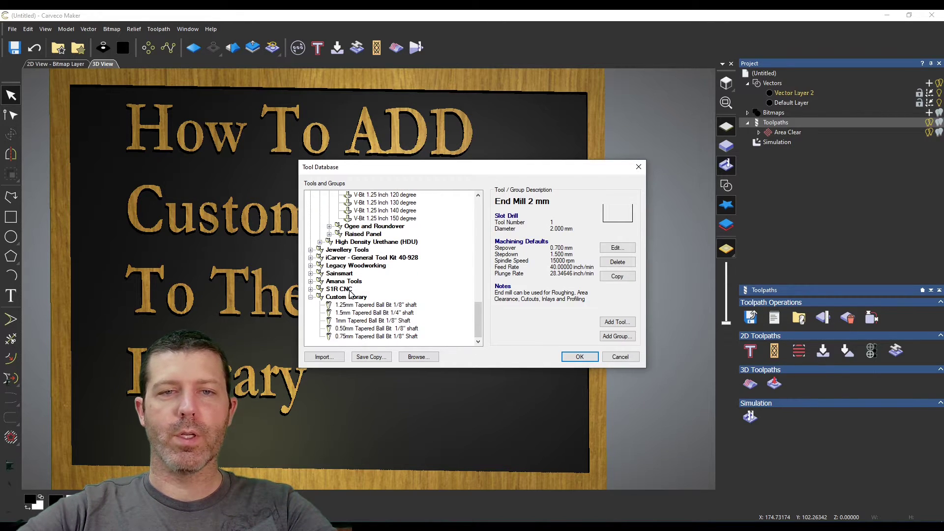
scroll(365, 319, "up", 1)
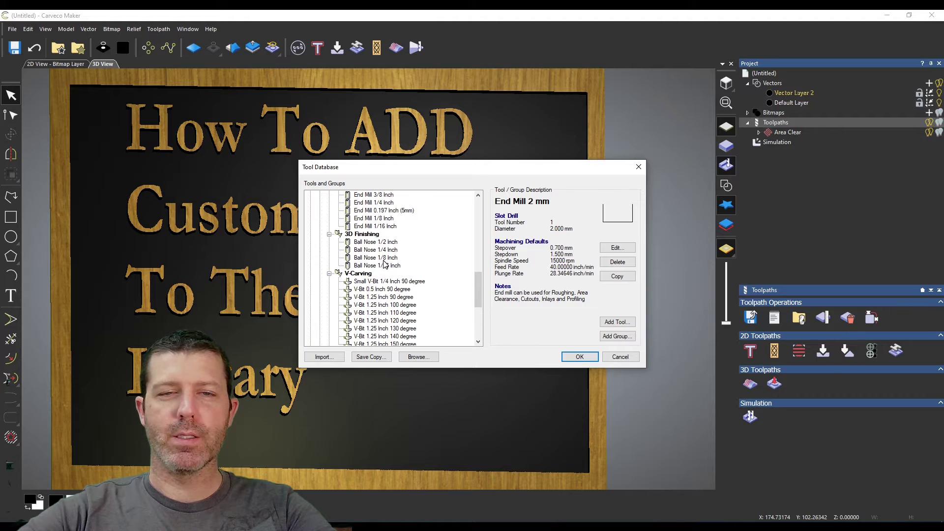
scroll(385, 264, "up", 5)
scroll(384, 264, "up", 5)
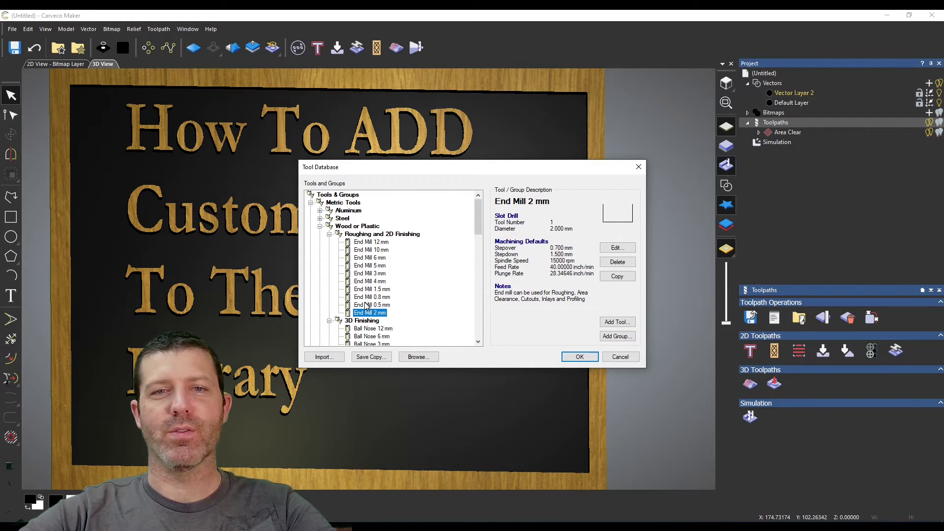
scroll(366, 306, "down", 5)
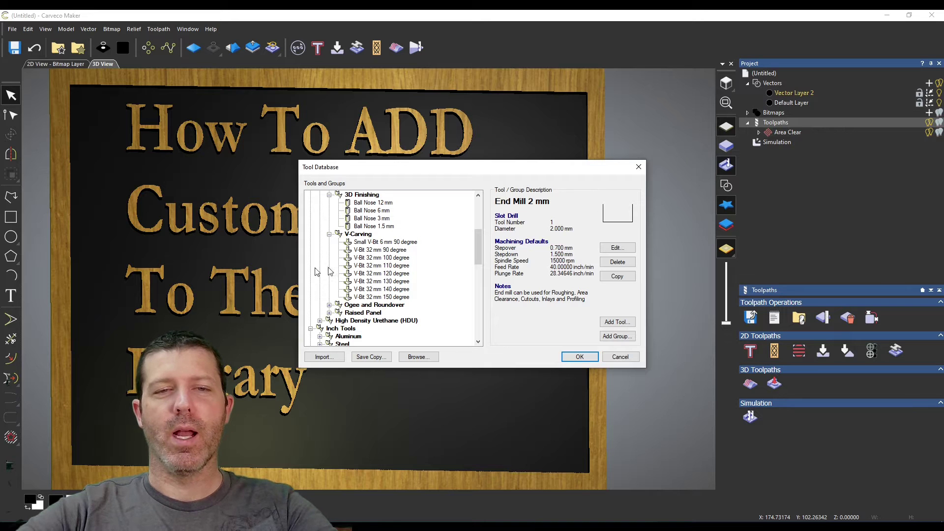
scroll(374, 268, "down", 10)
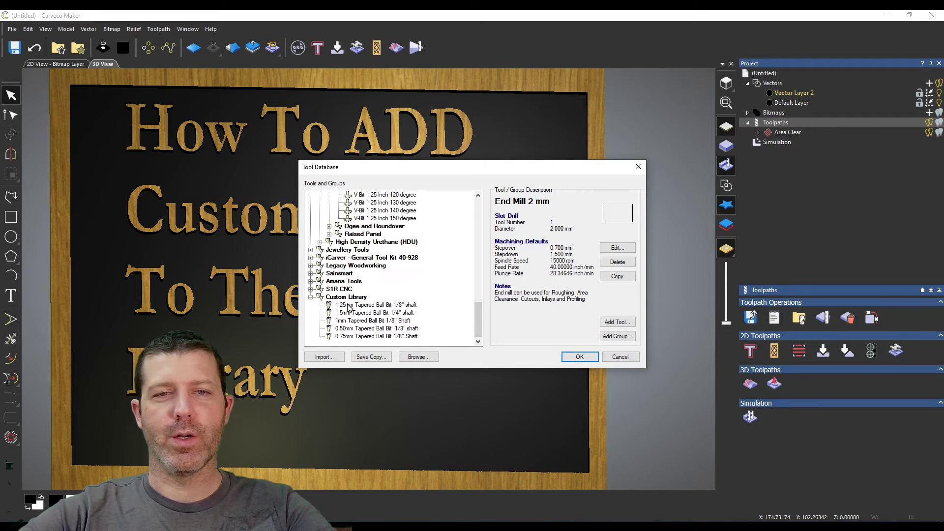
left_click(347, 297)
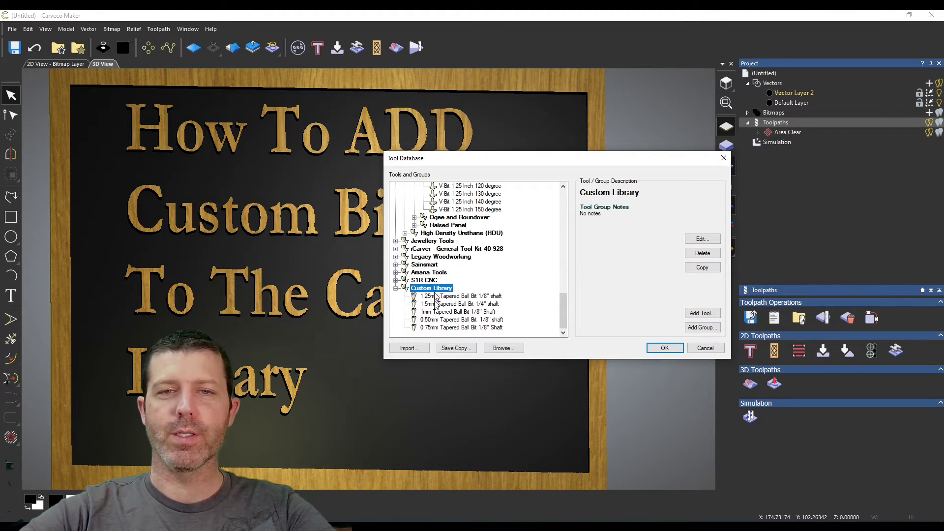
left_click(456, 297)
Step: Copy the 1.25mm Tapered Ball Bit 1/8" shaft description without changes, then begin a new tool
left_click(457, 305)
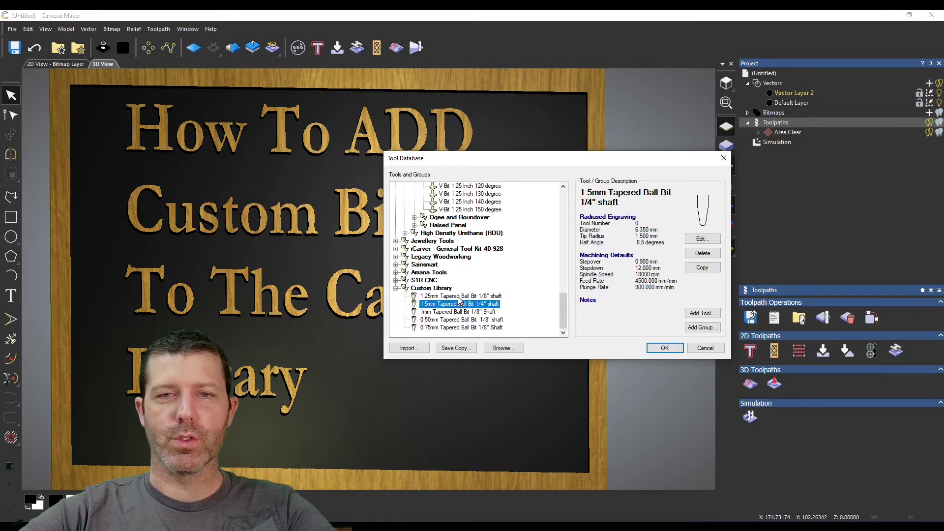
left_click(449, 295)
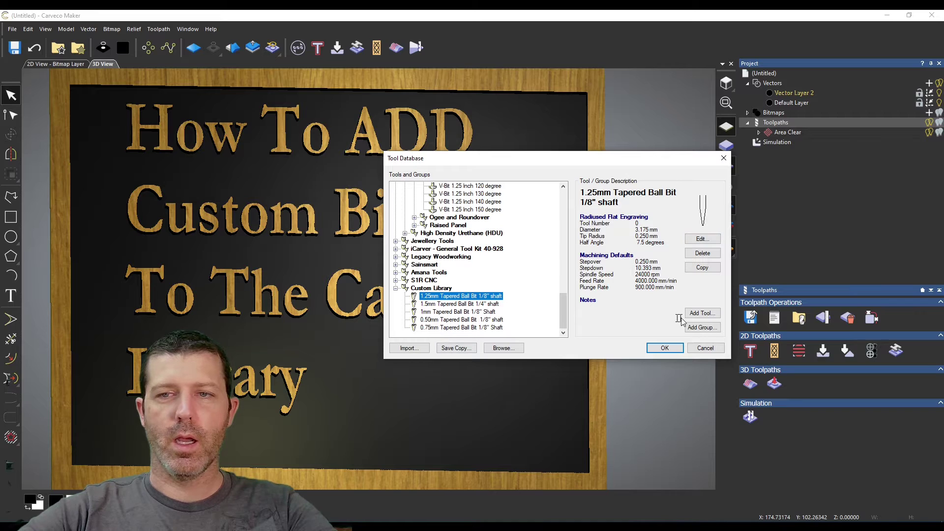
left_click(703, 239)
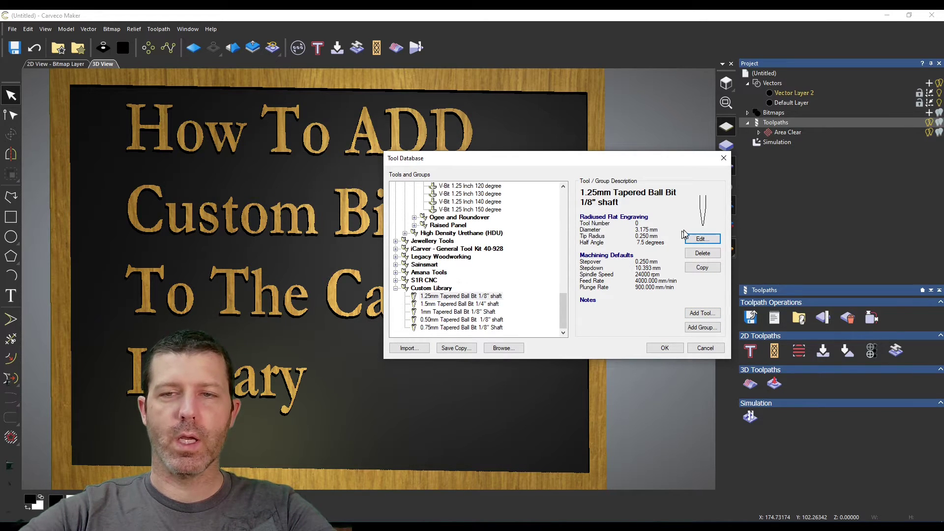
left_click(703, 239)
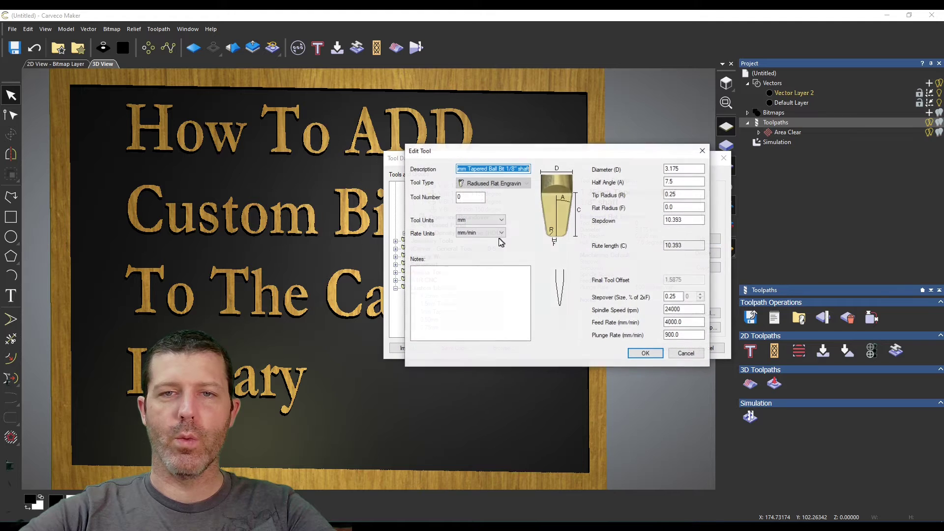
right_click(496, 168)
left_click(516, 199)
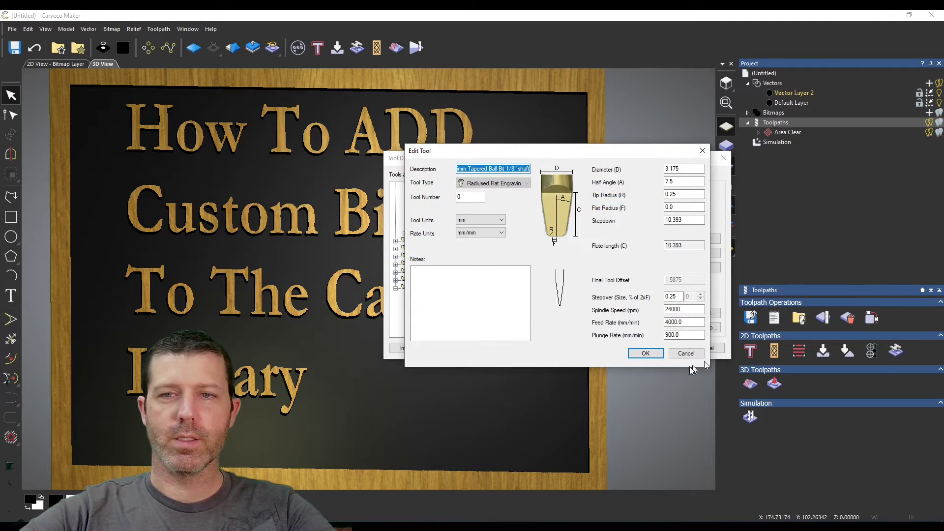
left_click(646, 353)
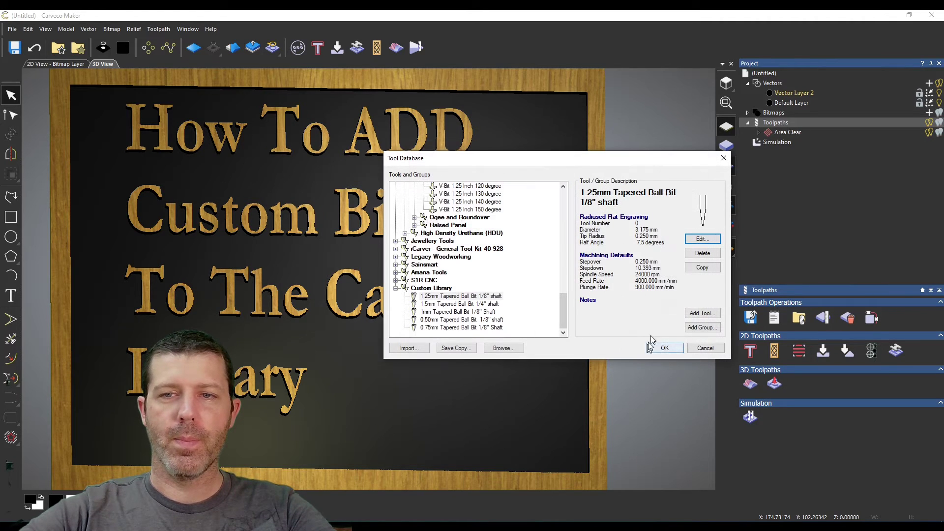
left_click(702, 313)
Step: Name the new tool '0.25mm Tapered Ball Bit 1/8" shaft' and make it Radiused Engraving type
right_click(487, 170)
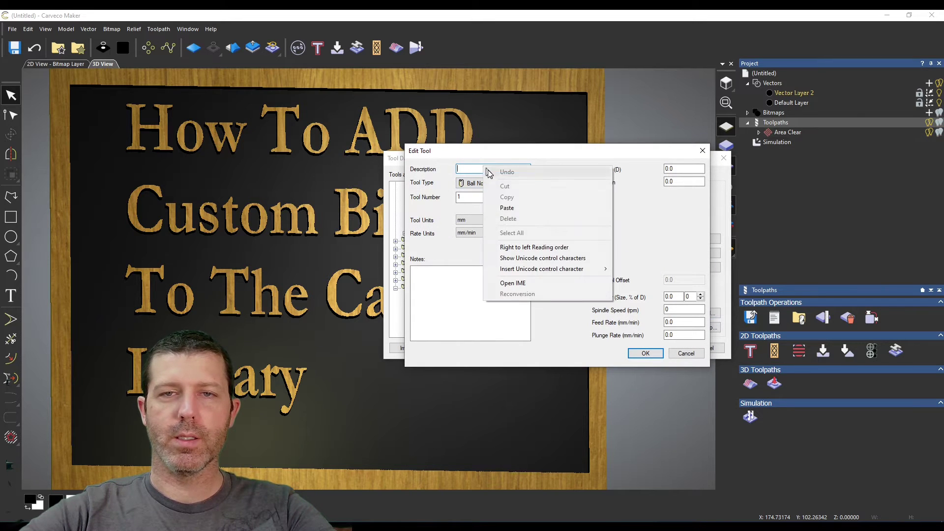
left_click(508, 207)
left_click_drag(482, 169, 435, 170)
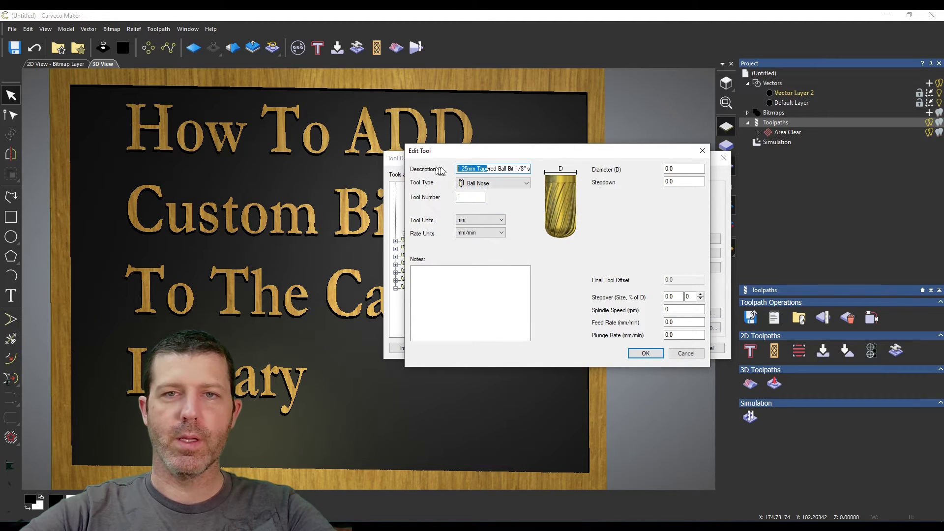
key("Home")
key("Delete")
type("0")
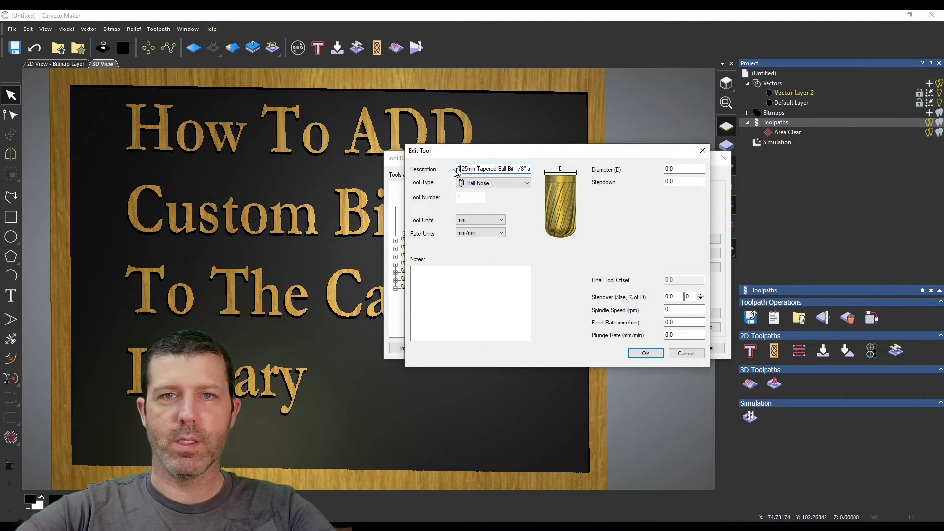
left_click_drag(496, 170, 544, 169)
left_click(514, 170)
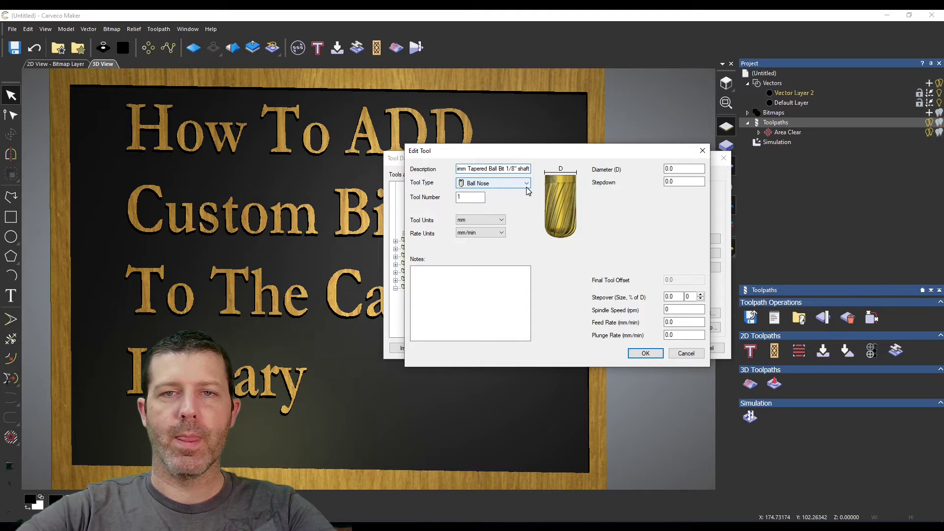
left_click(527, 185)
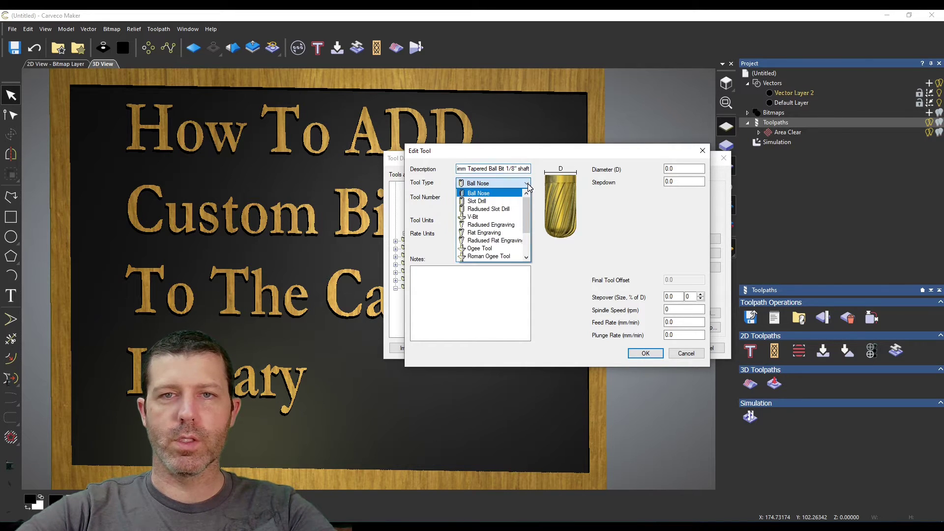
left_click(507, 225)
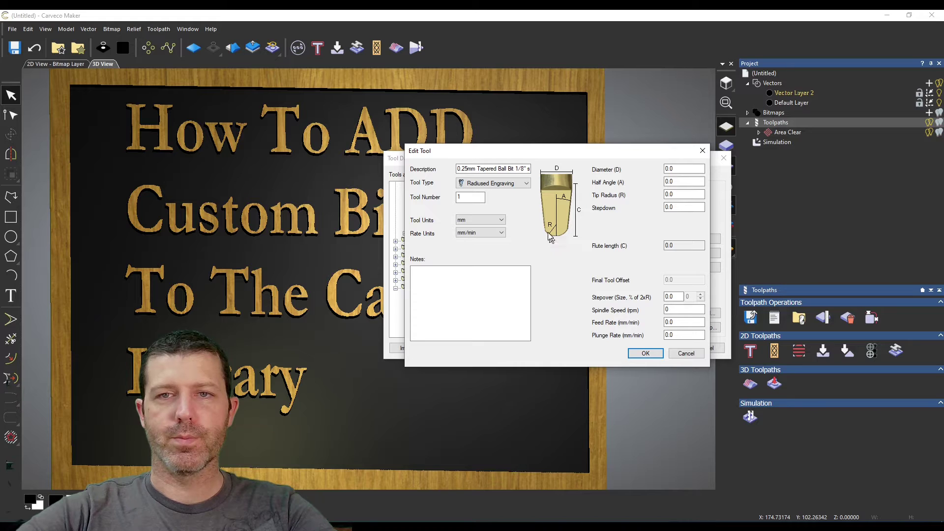
Step: Give the bit a 3.175 mm diameter, 17.5 half angle and 0.25 tip radius, units in mm
left_click(670, 170)
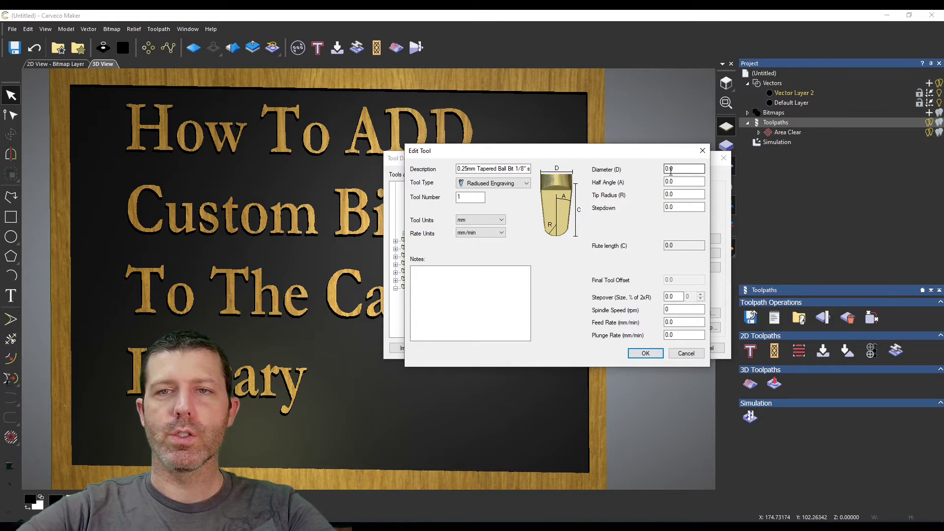
double_click(668, 169)
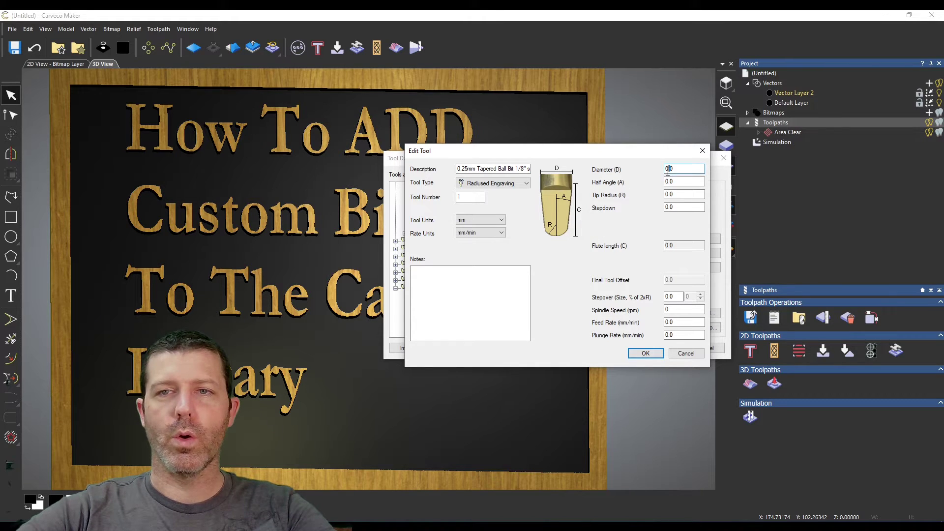
left_click(499, 221)
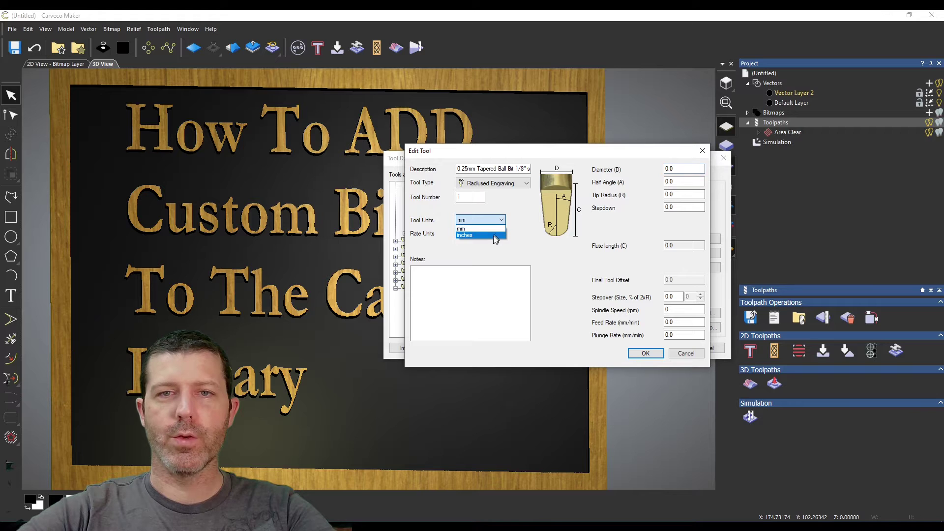
double_click(686, 169)
type("3.")
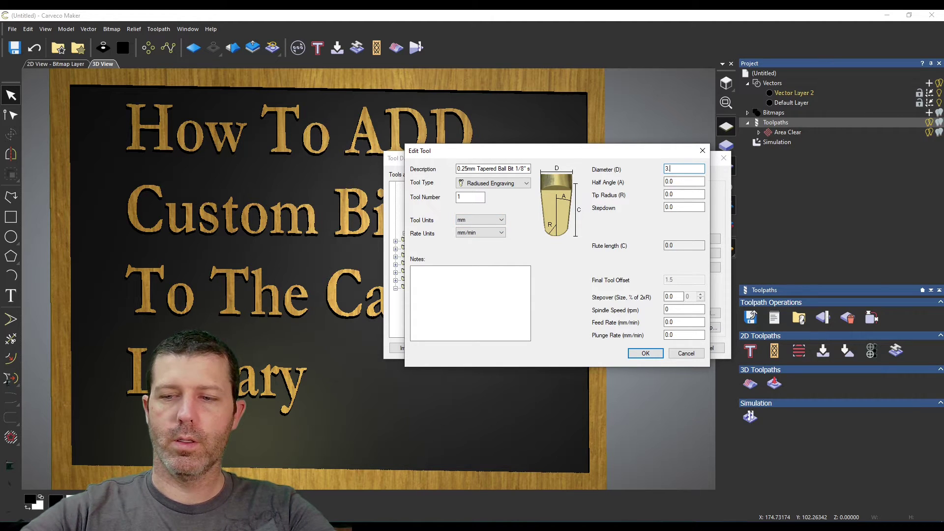
type("175")
key("Tab")
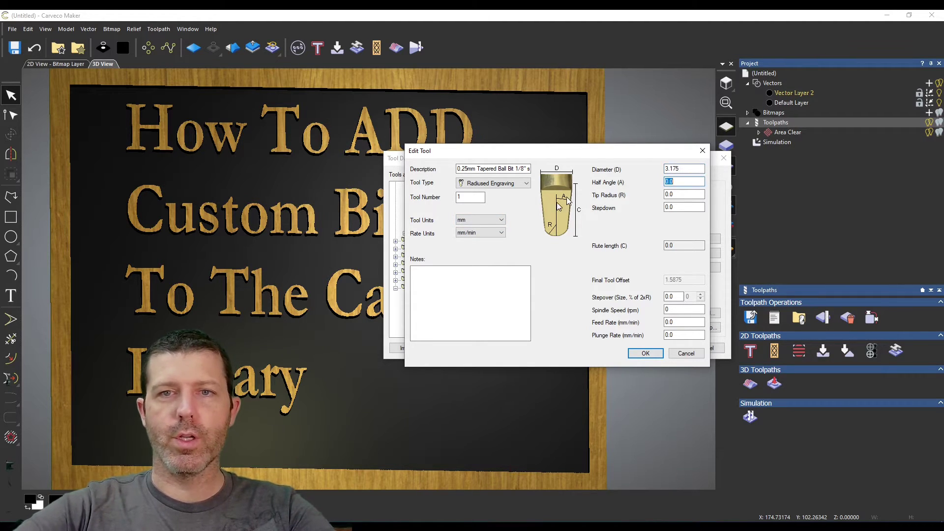
left_click(501, 220)
left_click(497, 234)
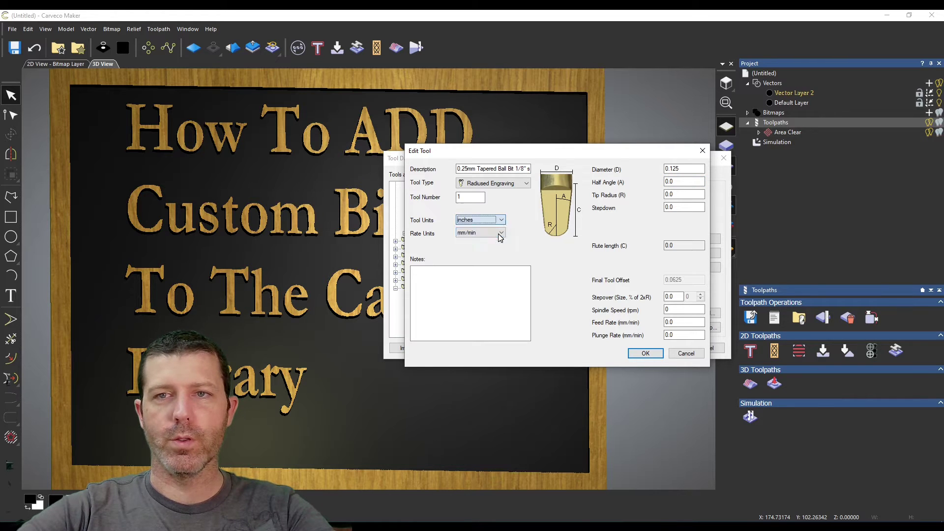
left_click(501, 220)
left_click(494, 227)
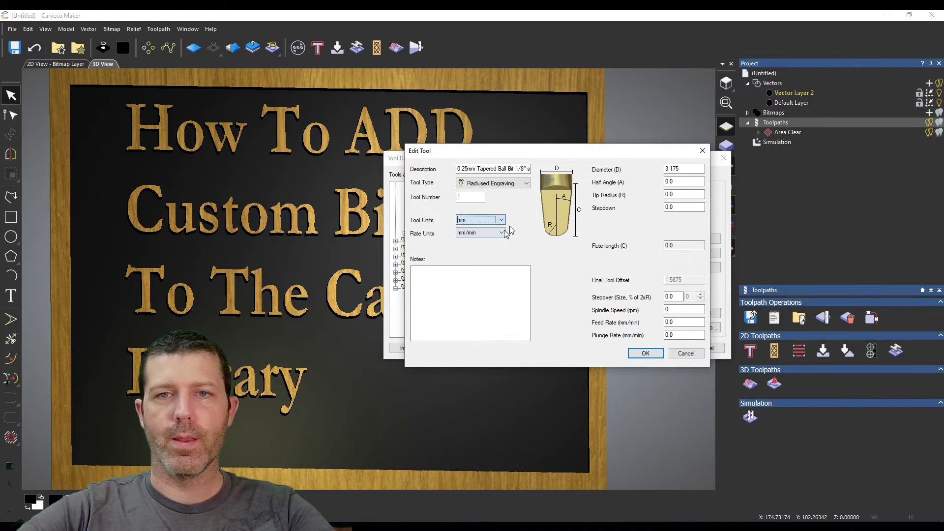
double_click(683, 182)
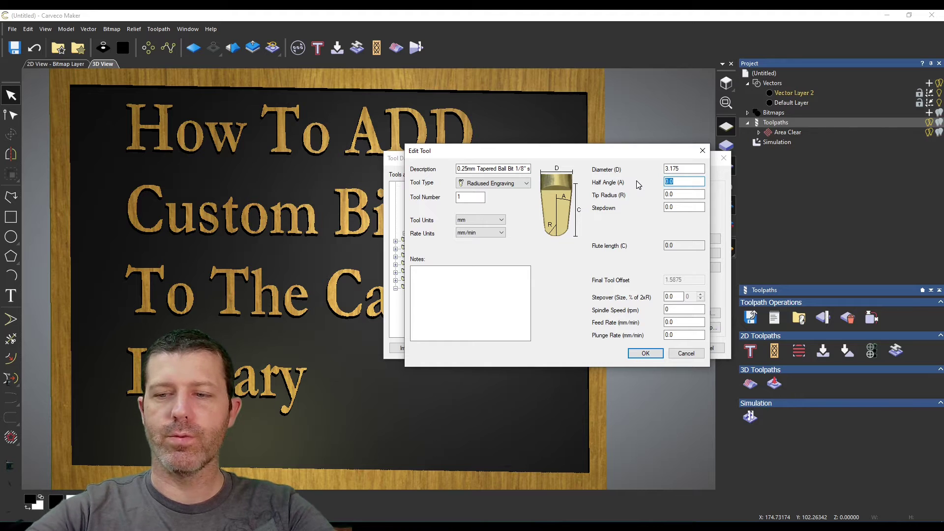
type("17.5")
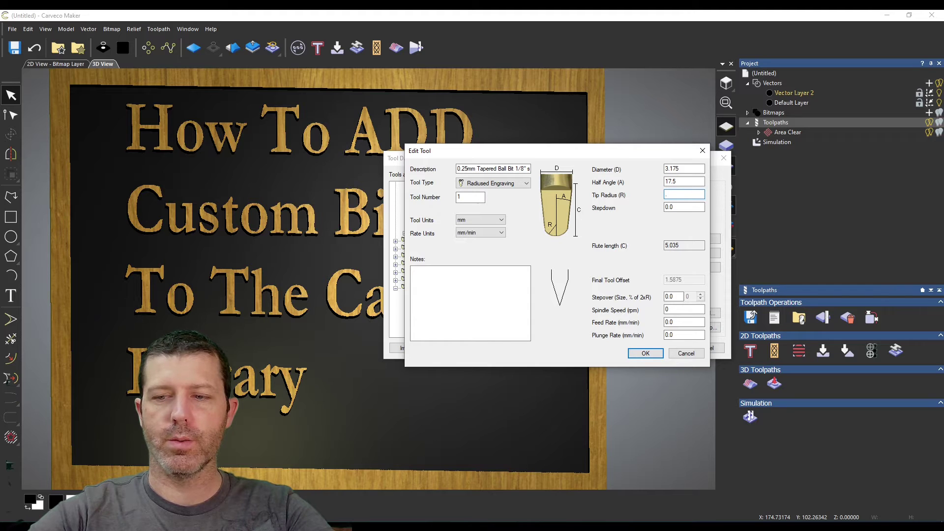
type(".25")
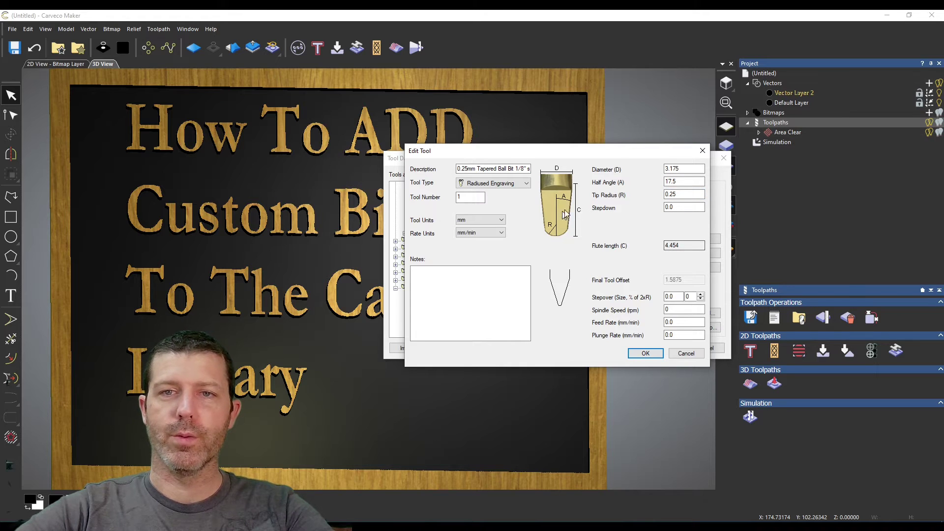
Step: Set stepdown to 4.0 and stepover to 30%, giving 0.15 mm
left_click(685, 208)
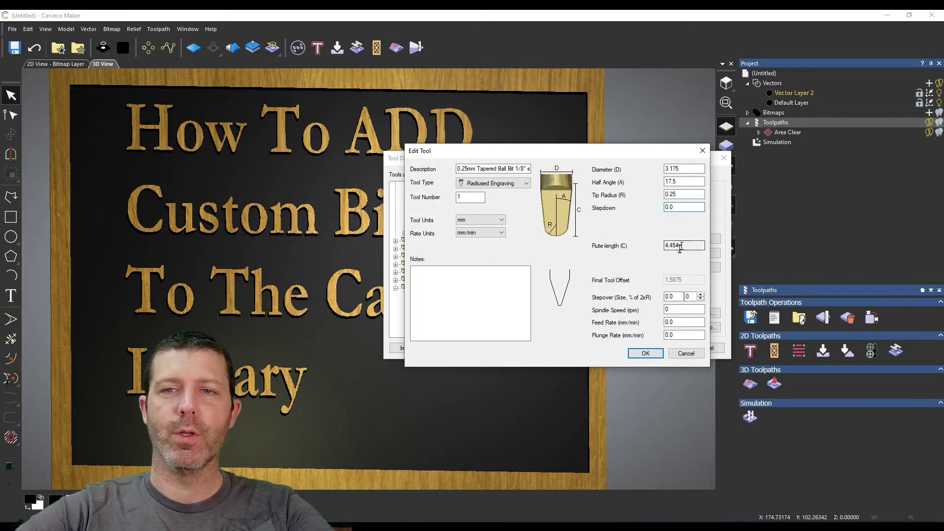
double_click(676, 207)
type("4")
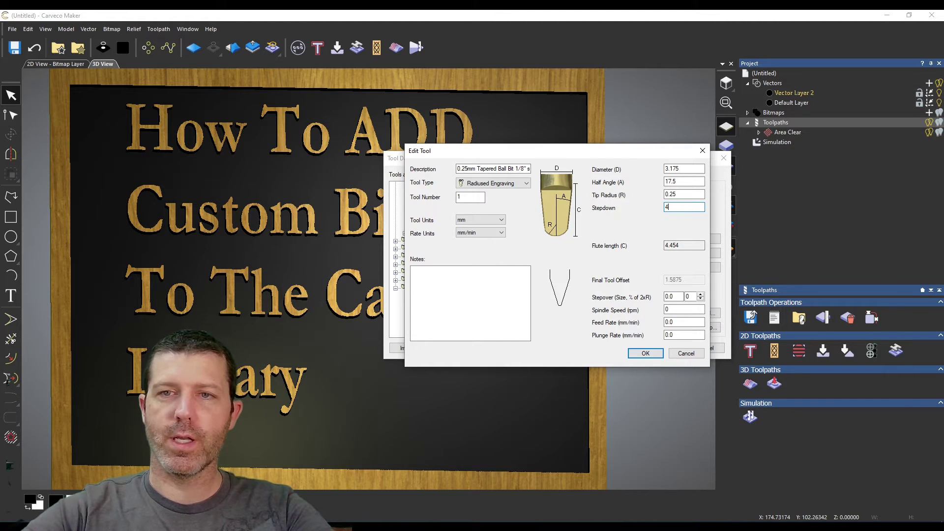
type(".0")
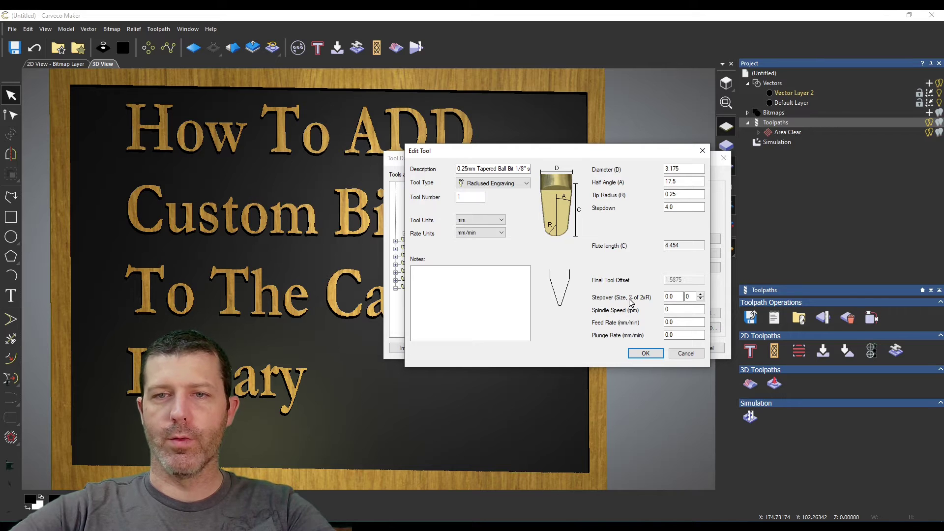
left_click(669, 297)
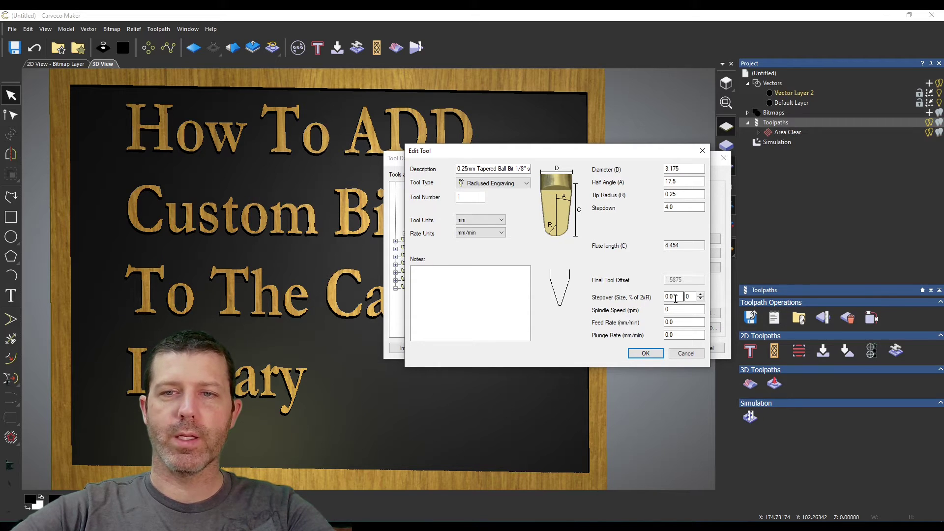
left_click_drag(676, 298, 658, 302)
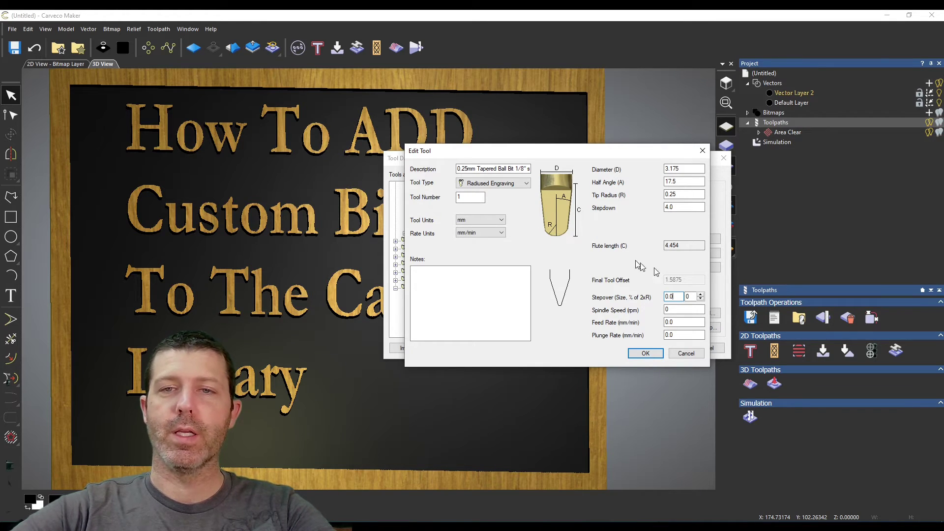
type("30")
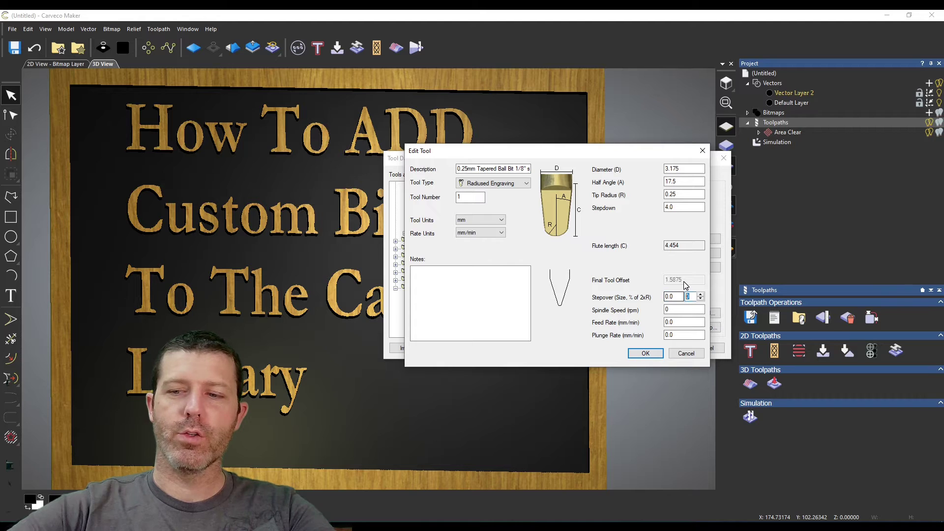
key("Tab")
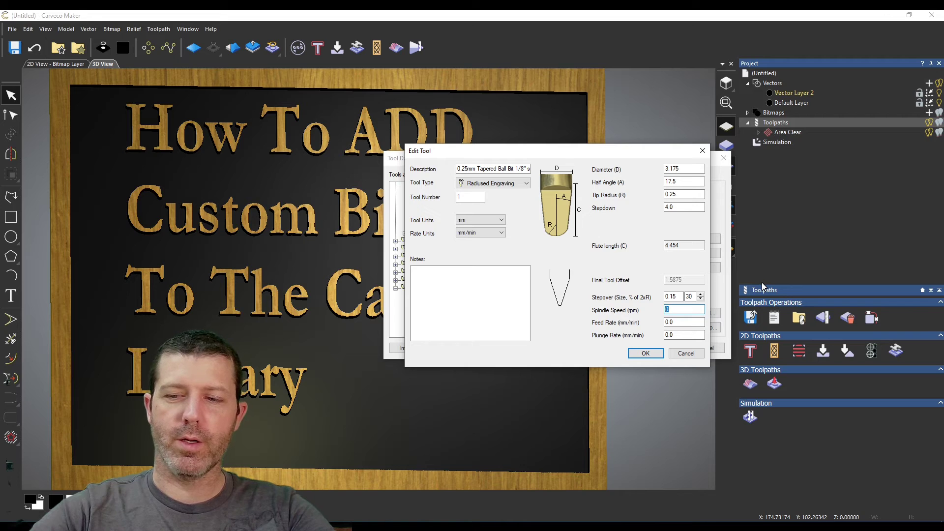
Step: Enter 18000 rpm spindle speed, 4500 mm/min feed and 700 mm/min plunge, then save the bit
type("18000")
key("Tab")
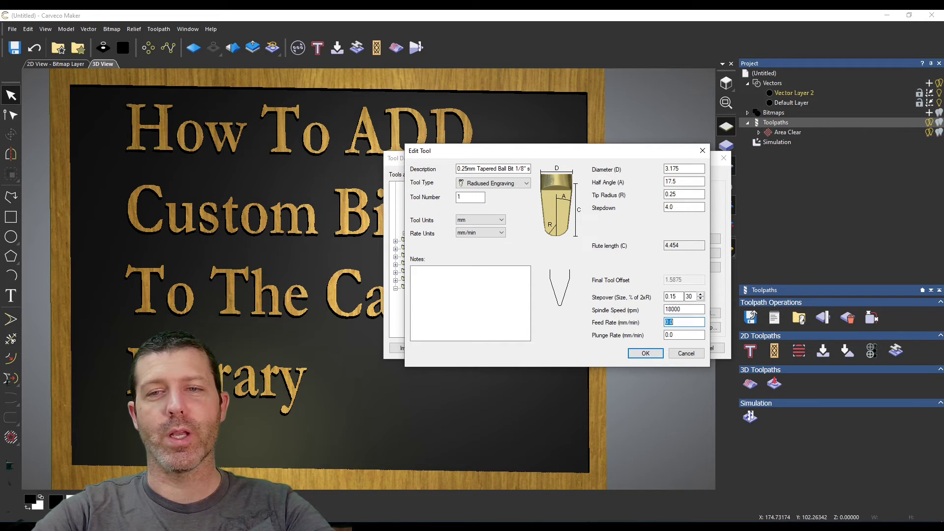
type("45")
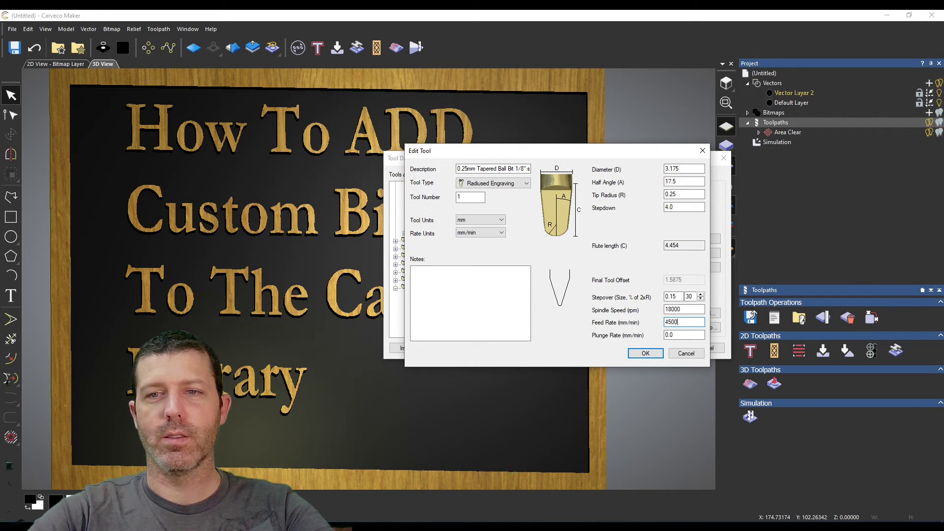
key("Tab")
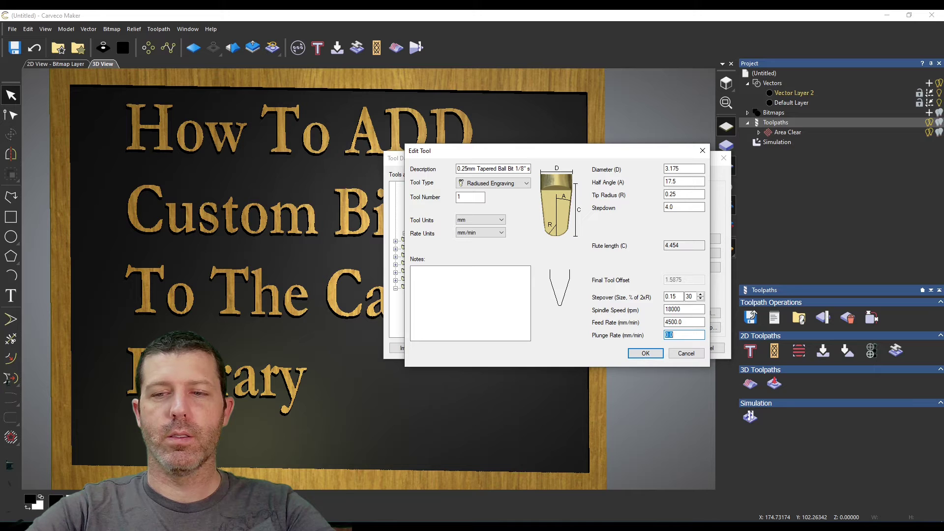
type("700")
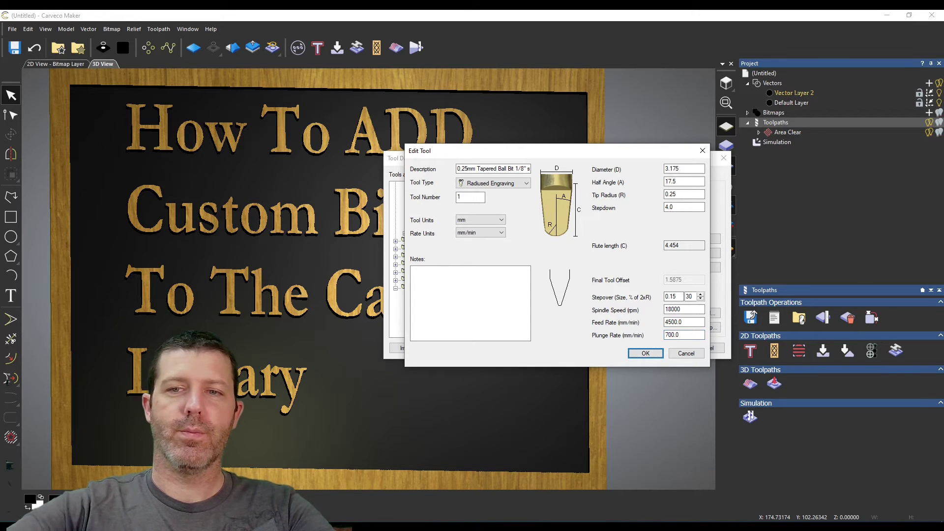
left_click(460, 290)
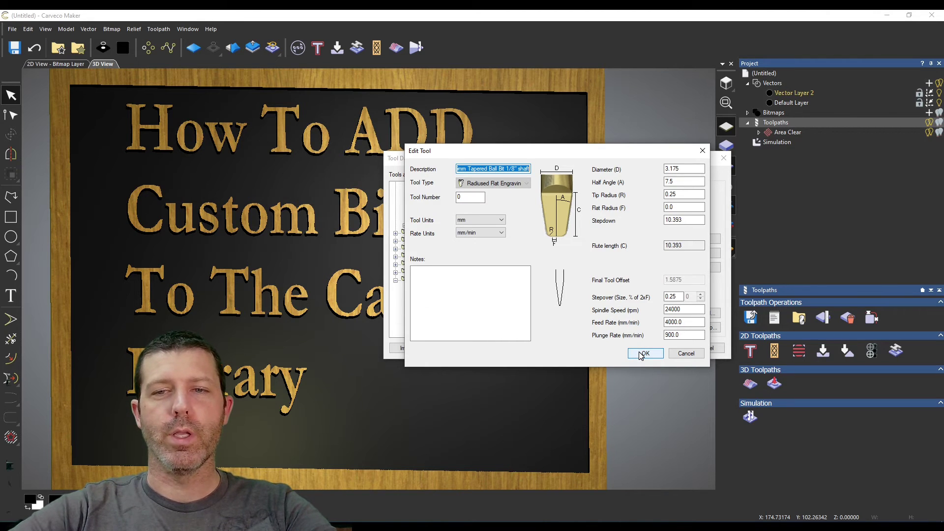
left_click(643, 353)
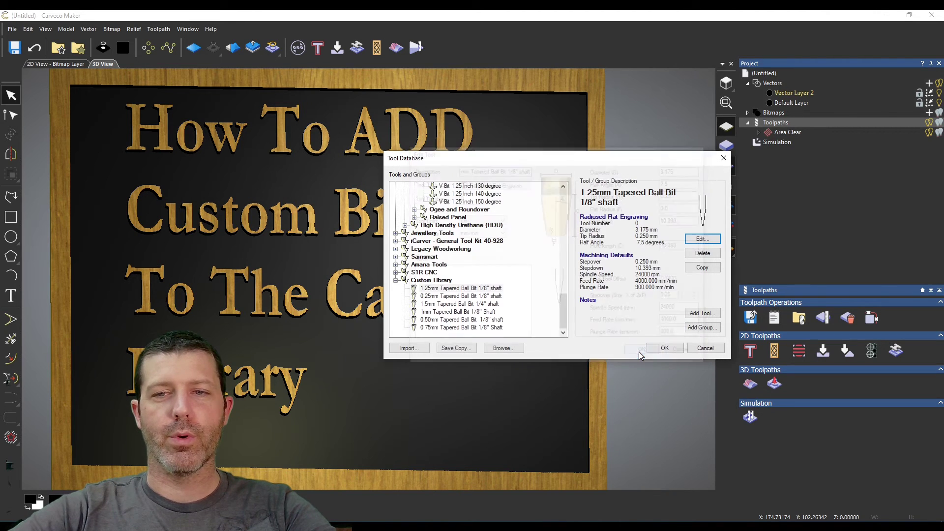
Step: Drag the new 0.25mm Tapered Ball Bit to the top of the Custom Library
left_click(429, 297)
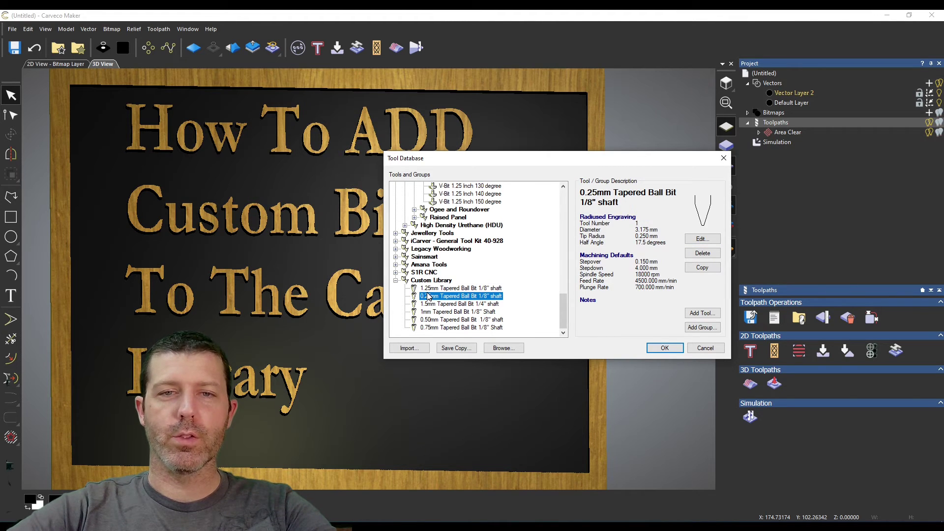
left_click(429, 304)
left_click_drag(426, 299, 431, 317)
Step: Review the 0.25mm through 1.25mm bits to confirm ascending size order
left_click(428, 289)
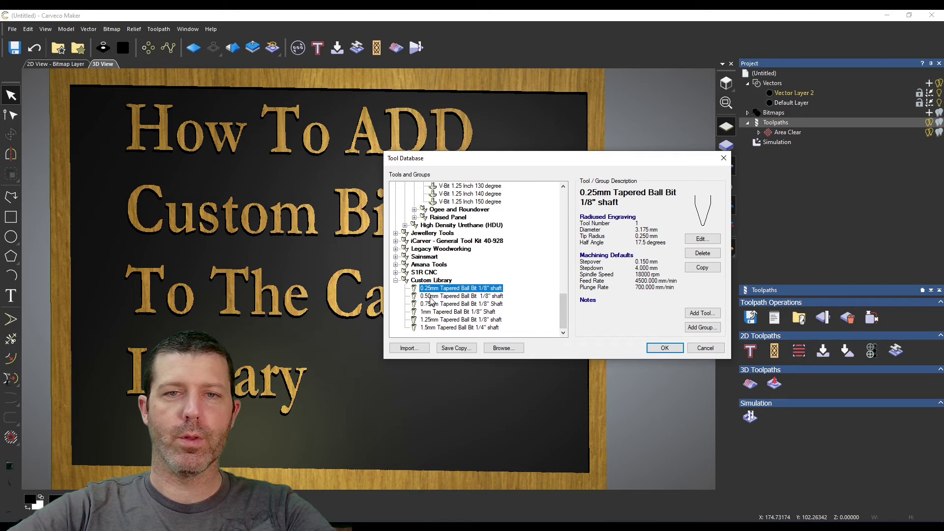
left_click(430, 296)
left_click(430, 312)
left_click(432, 304)
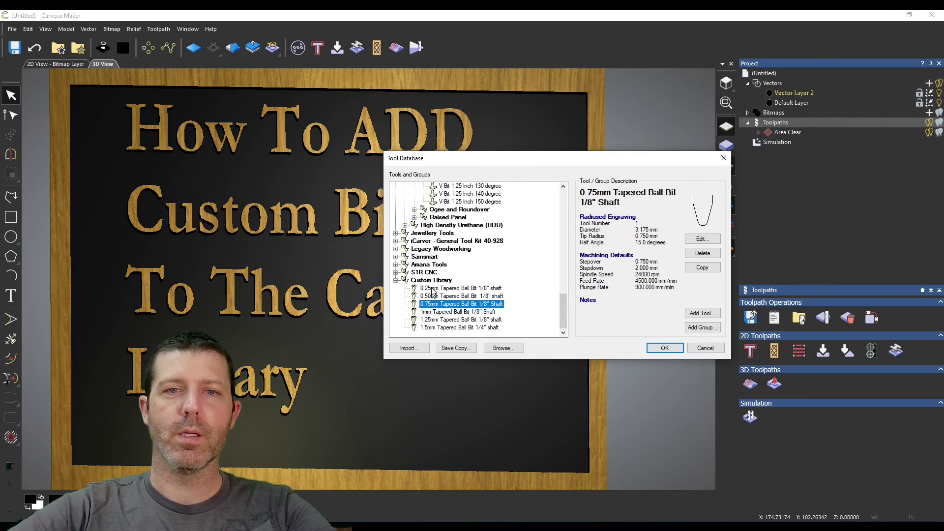
left_click(432, 288)
left_click(435, 297)
left_click(435, 304)
left_click(436, 312)
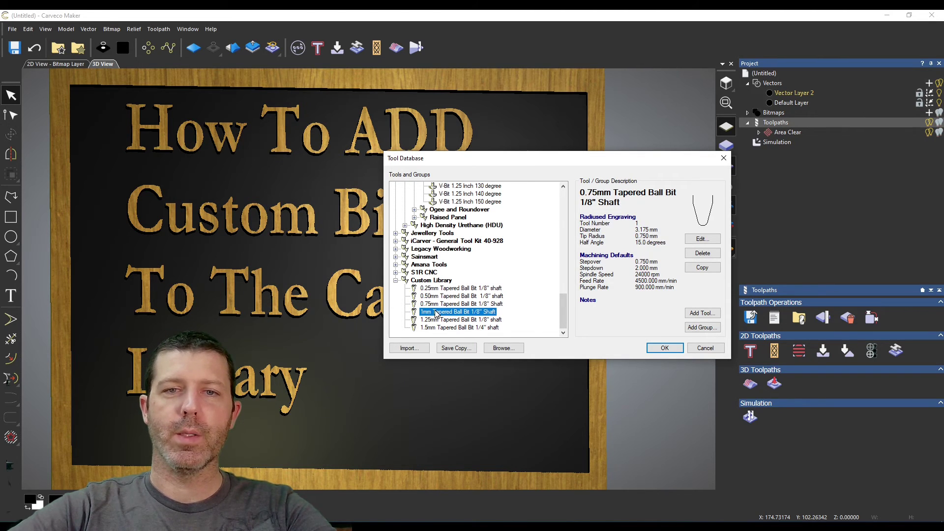
left_click(437, 321)
left_click(455, 289)
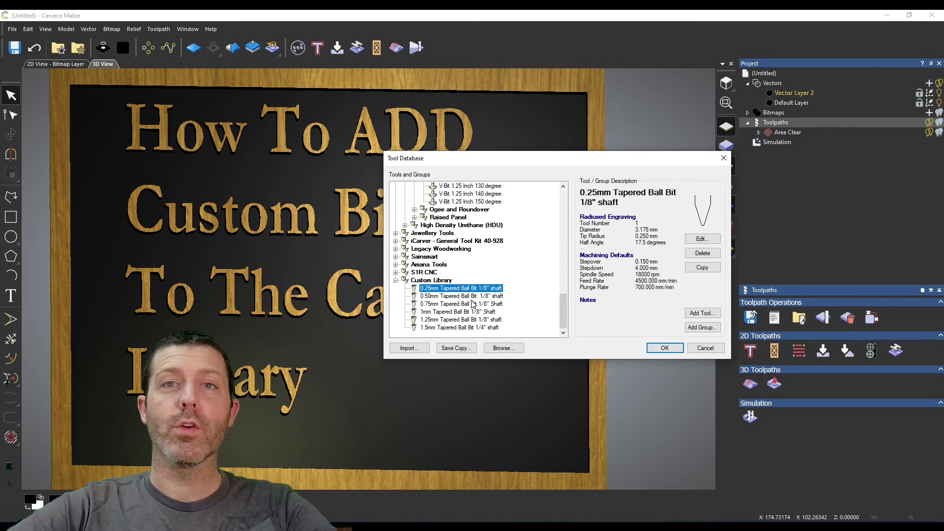
scroll(492, 310, "up", 15)
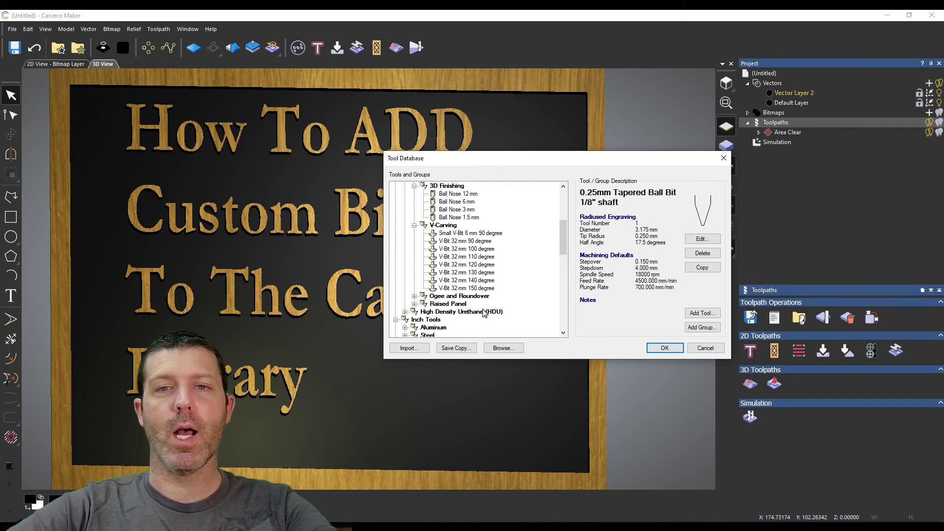
Step: Find End Mill 3 mm under Roughing and 2D Finishing and view its settings unchanged
left_click(457, 289)
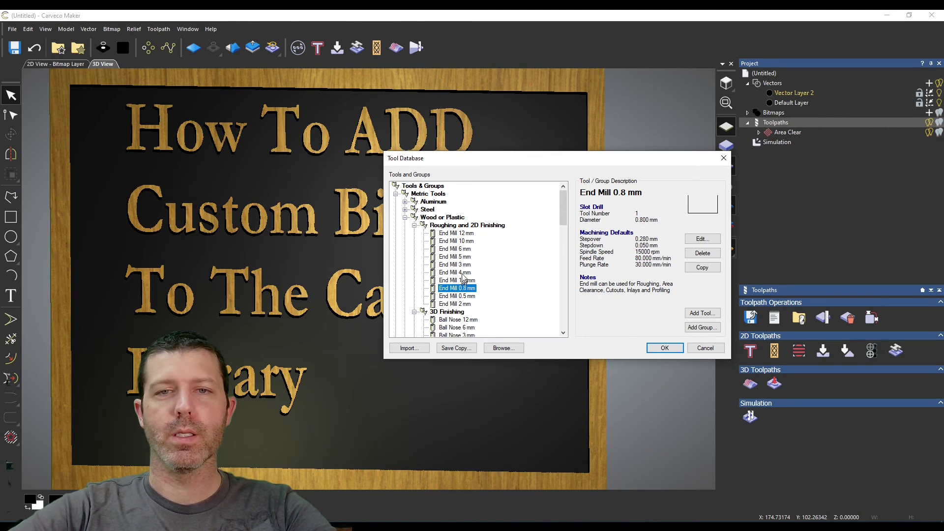
left_click(465, 273)
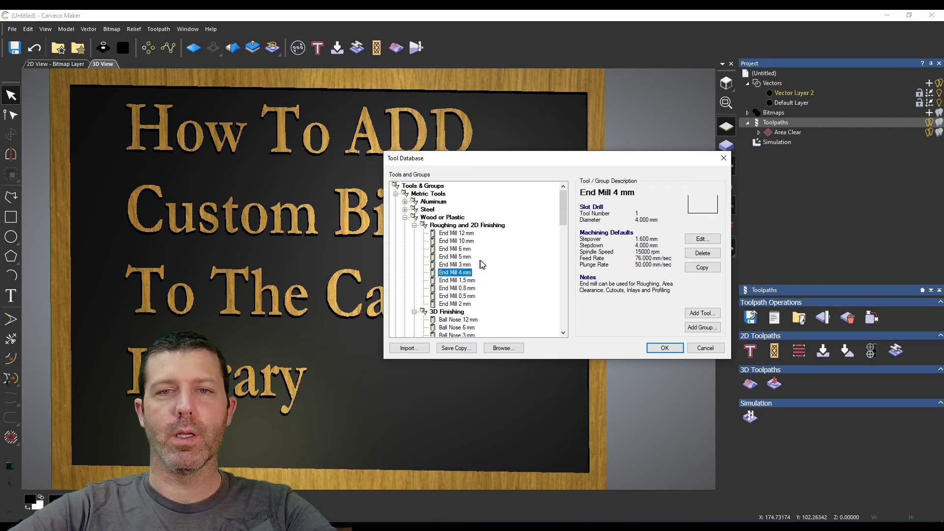
left_click(467, 264)
left_click(703, 238)
left_click(685, 354)
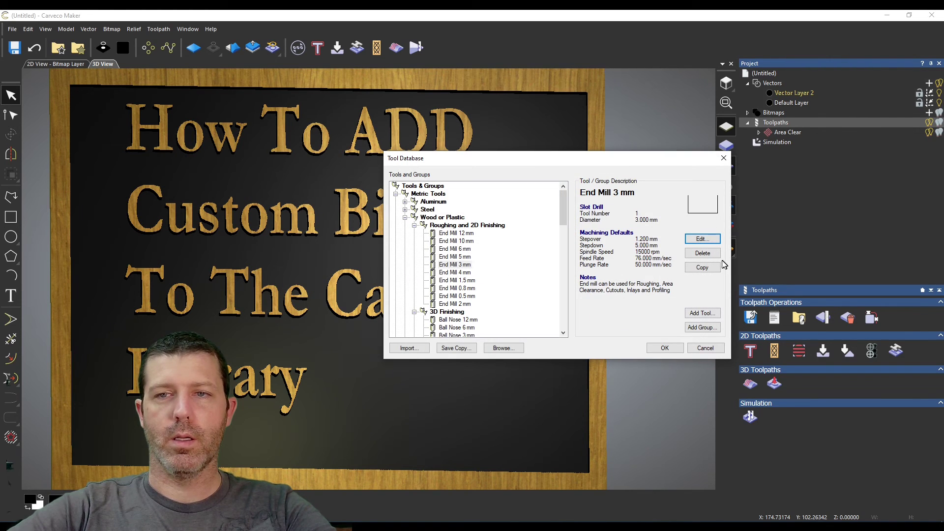
Step: Copy End Mill 3 mm and start editing the duplicate's description
left_click(698, 268)
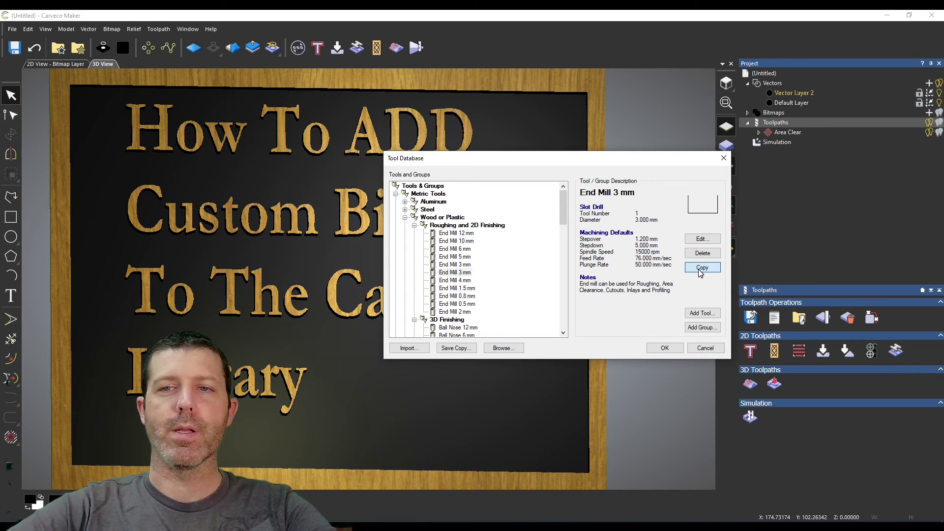
left_click(467, 273)
left_click(467, 265)
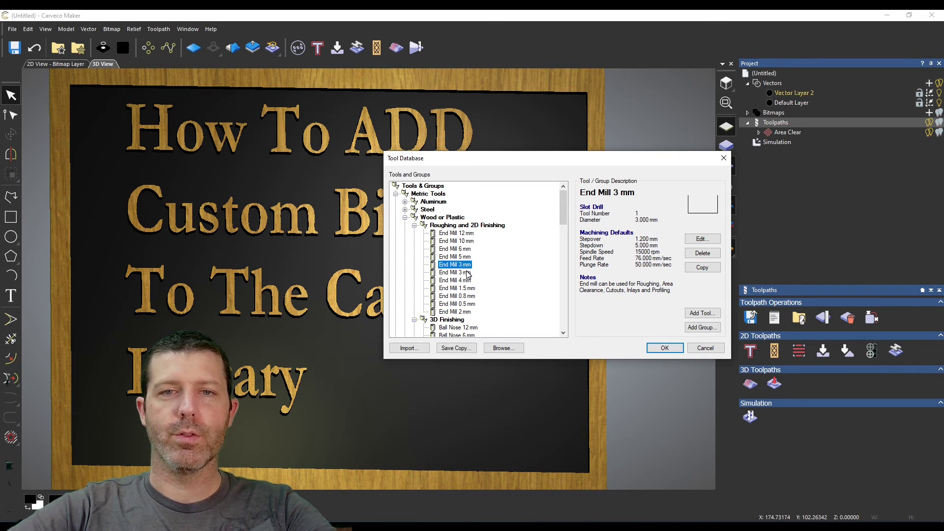
left_click(700, 239)
left_click(485, 169)
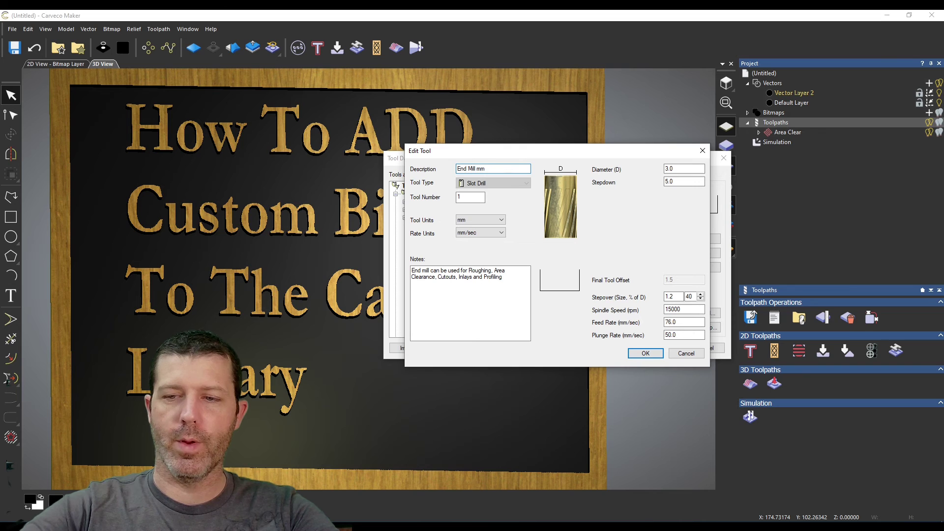
Step: Rename the copy End Mill 2.5 mm with 2.5 diameter and 2.0 stepdown, and save it
key("BackSpace")
type("2.5")
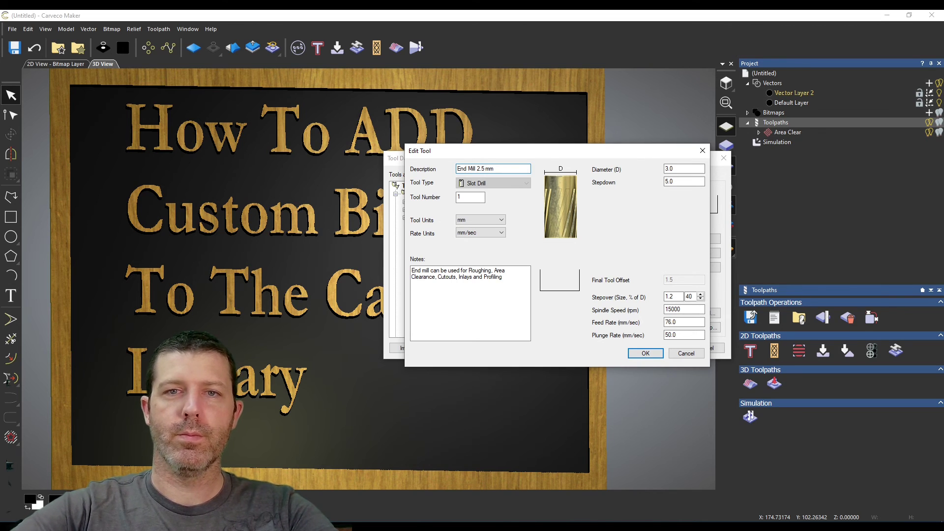
double_click(684, 169)
type("2.5")
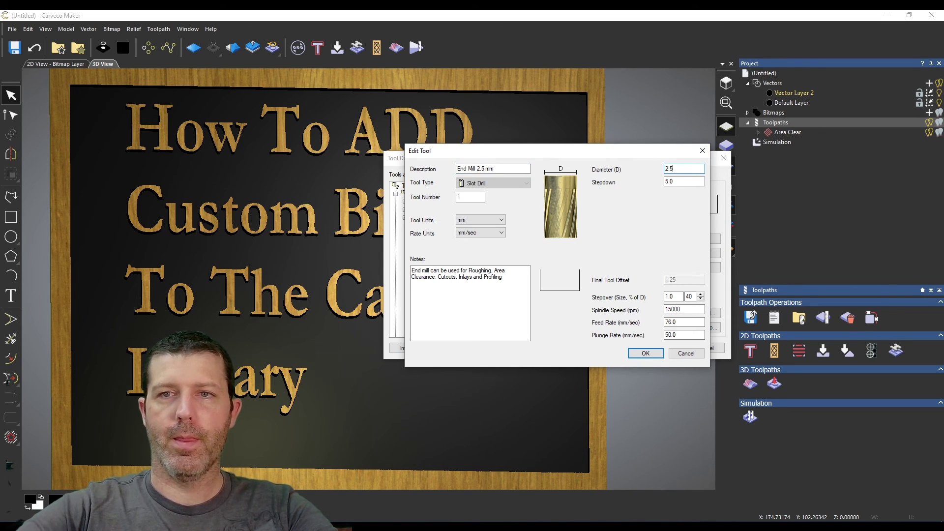
key("Tab")
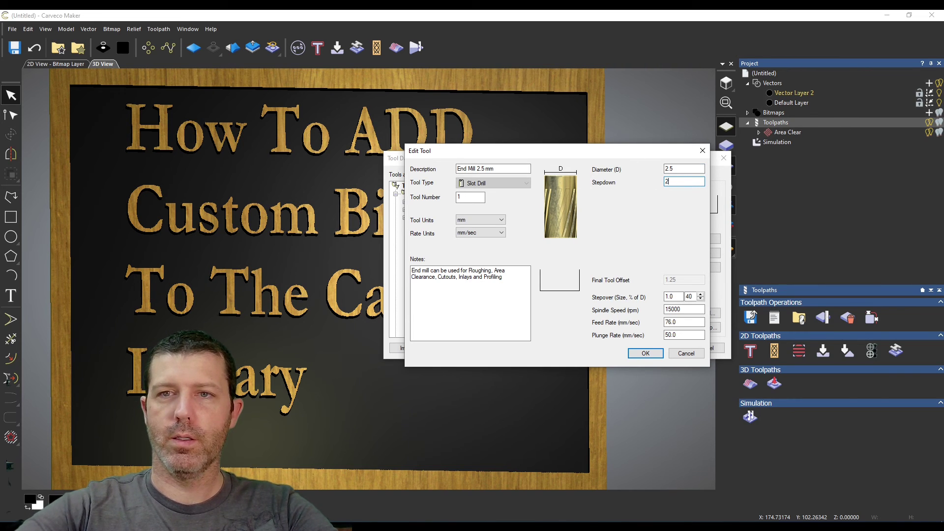
key("Tab")
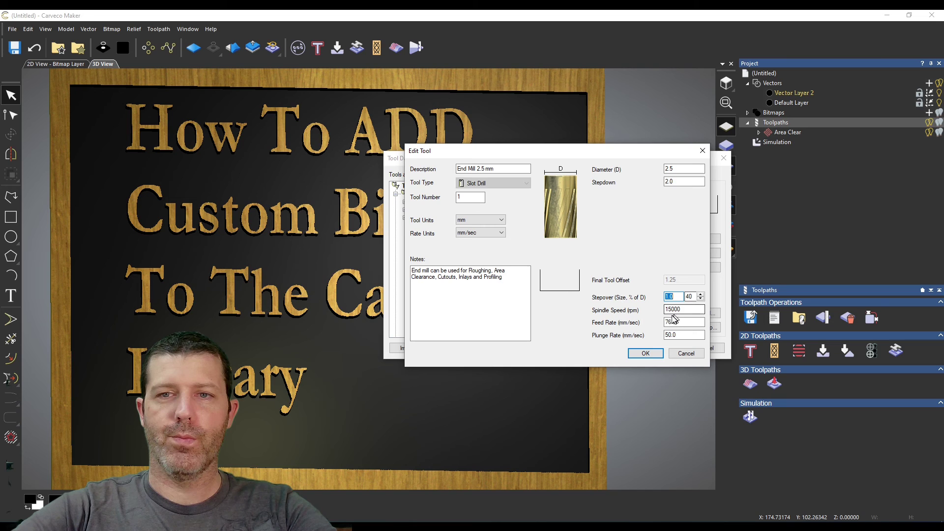
left_click(646, 353)
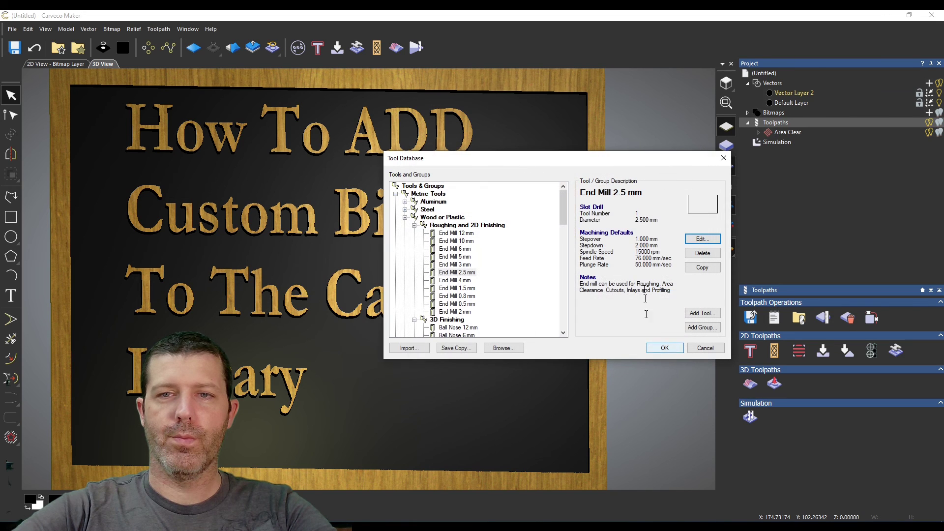
Step: Compare the new End Mill 2.5 mm entry with the 4 mm and 5 mm end mills
left_click(457, 272)
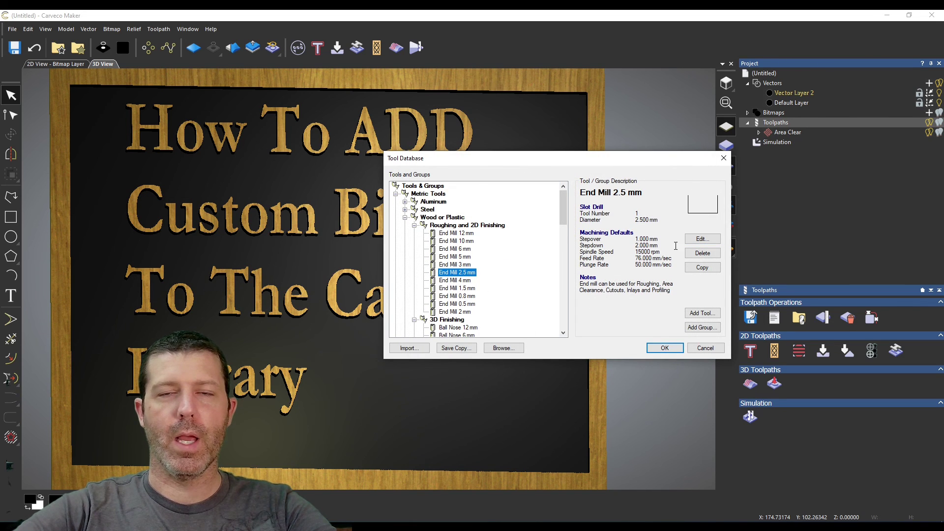
left_click(463, 273)
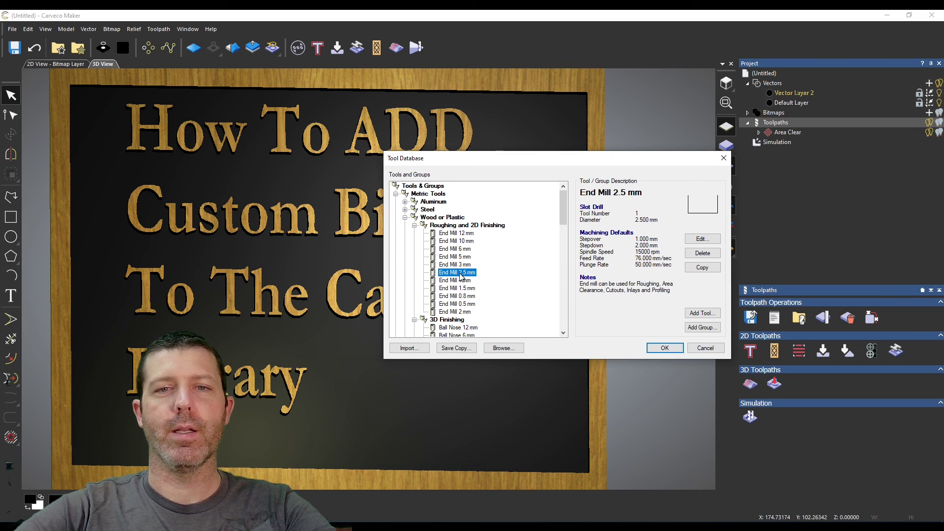
left_click(461, 279)
left_click(461, 258)
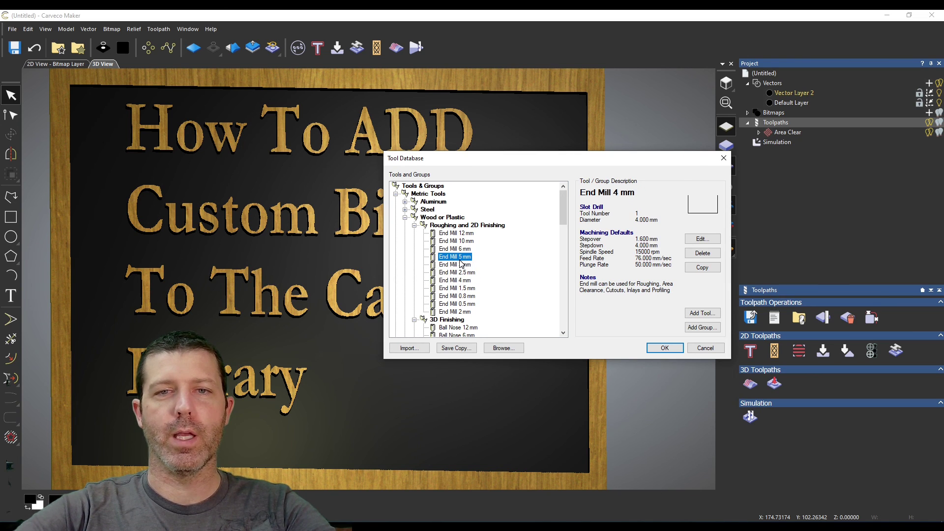